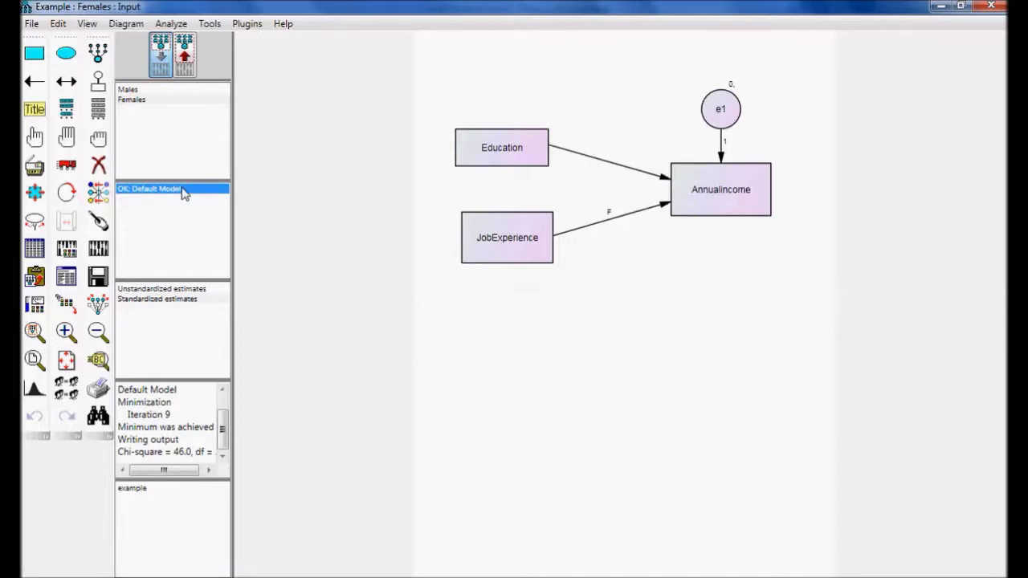
# Rename the default model as A in the model manager
pyautogui.doubleClick(184, 193)
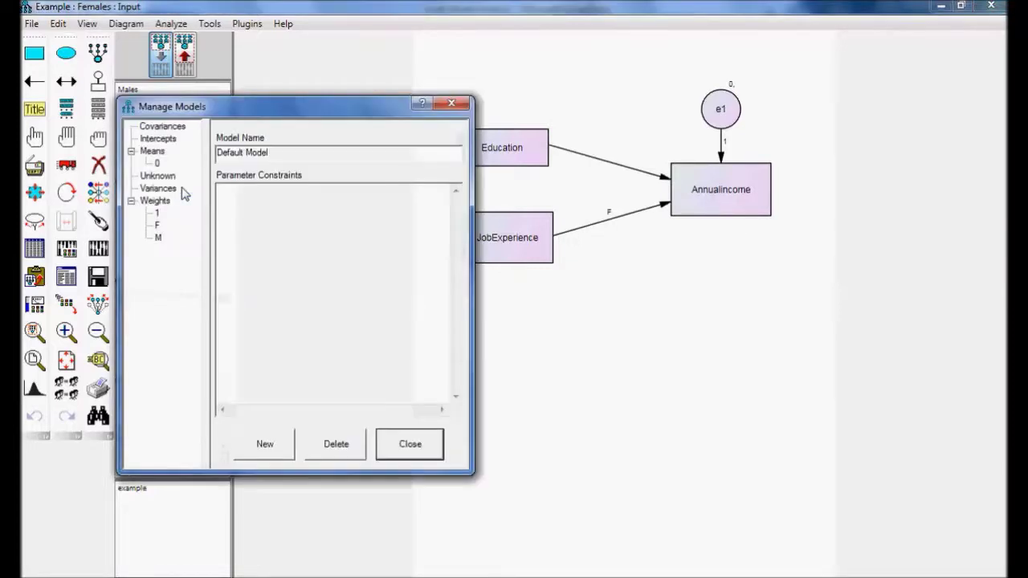
pyautogui.click(272, 156)
pyautogui.press('BackSpace')
pyautogui.press('BackSpace')
pyautogui.press('BackSpace')
pyautogui.press('BackSpace')
pyautogui.press('BackSpace')
pyautogui.press('BackSpace')
pyautogui.press('BackSpace')
pyautogui.press('BackSpace')
pyautogui.press('BackSpace')
pyautogui.press('BackSpace')
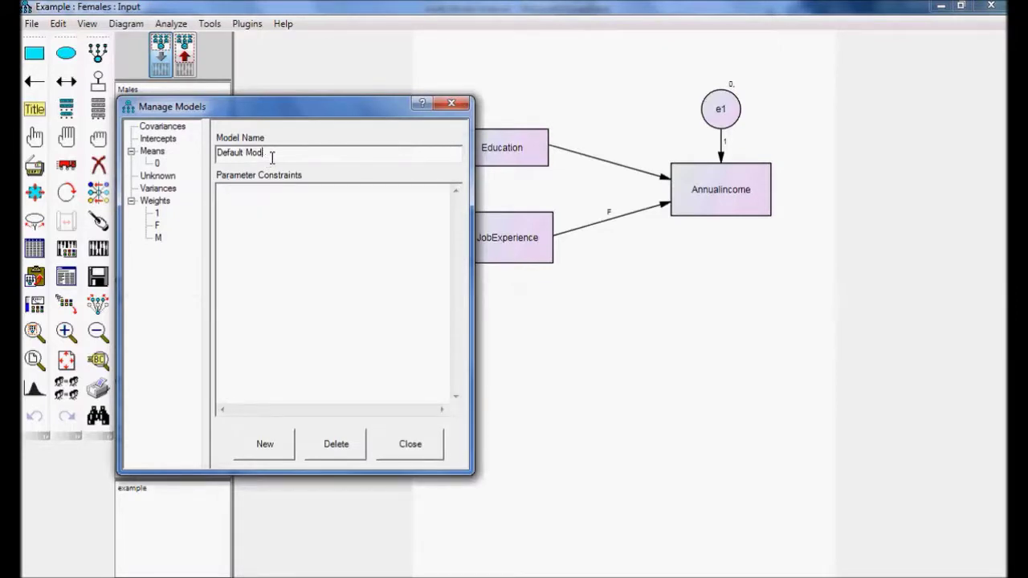
pyautogui.press('BackSpace')
pyautogui.press('BackSpace')
pyautogui.press('BackSpace')
pyautogui.write('A')
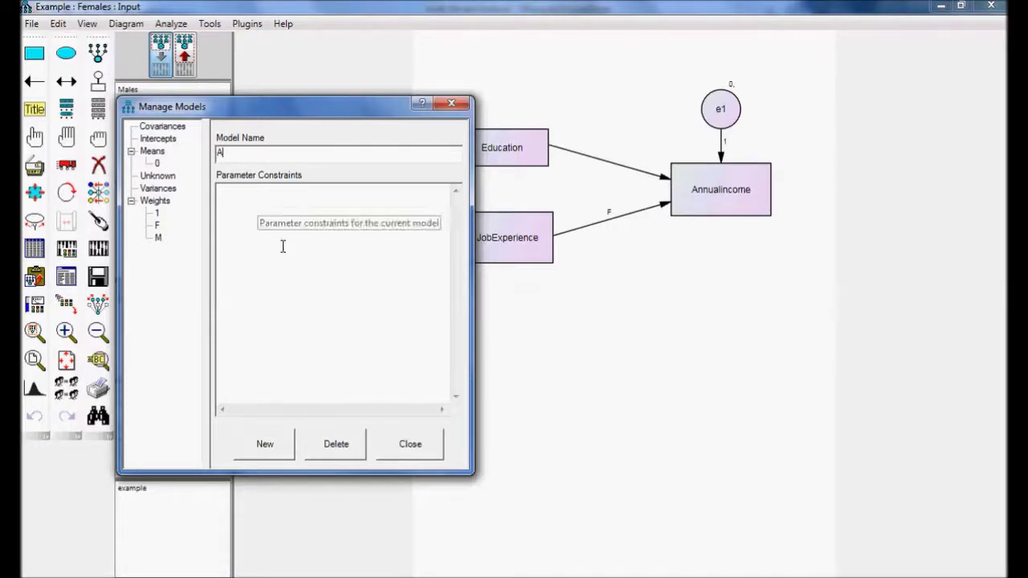
# Add a second model named B and close the model manager
pyautogui.click(273, 444)
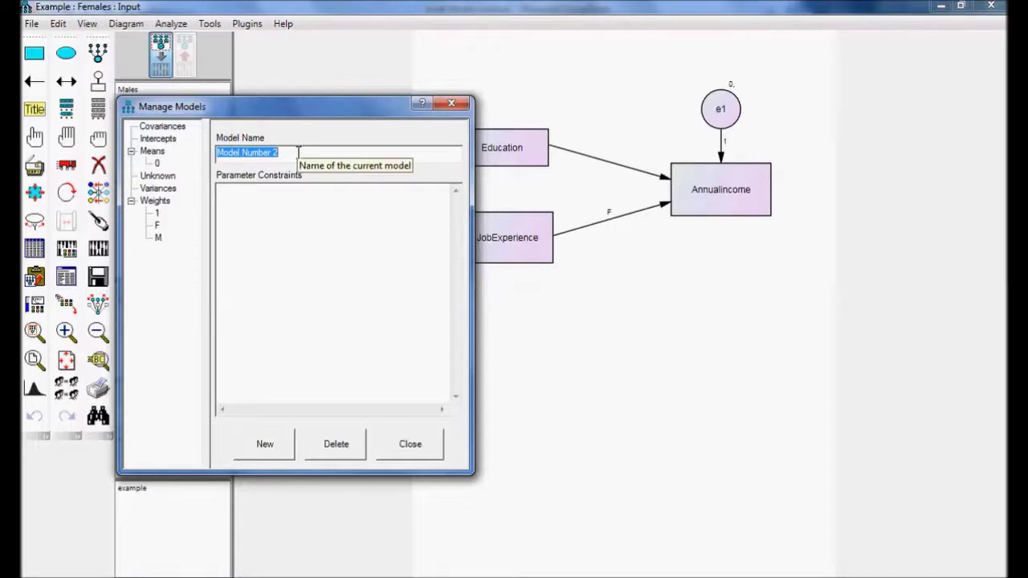
pyautogui.press('BackSpace')
pyautogui.write('B')
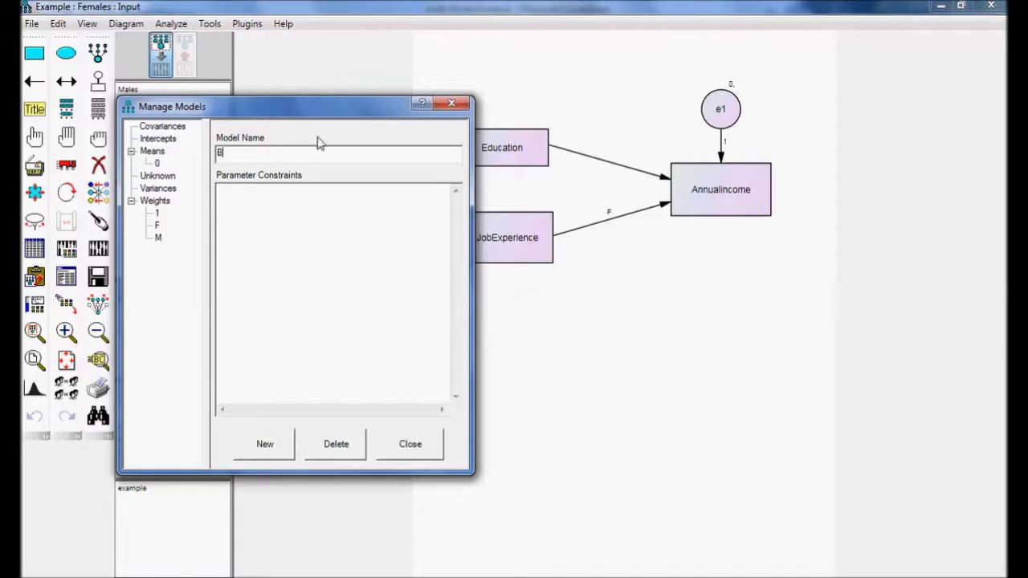
pyautogui.click(416, 456)
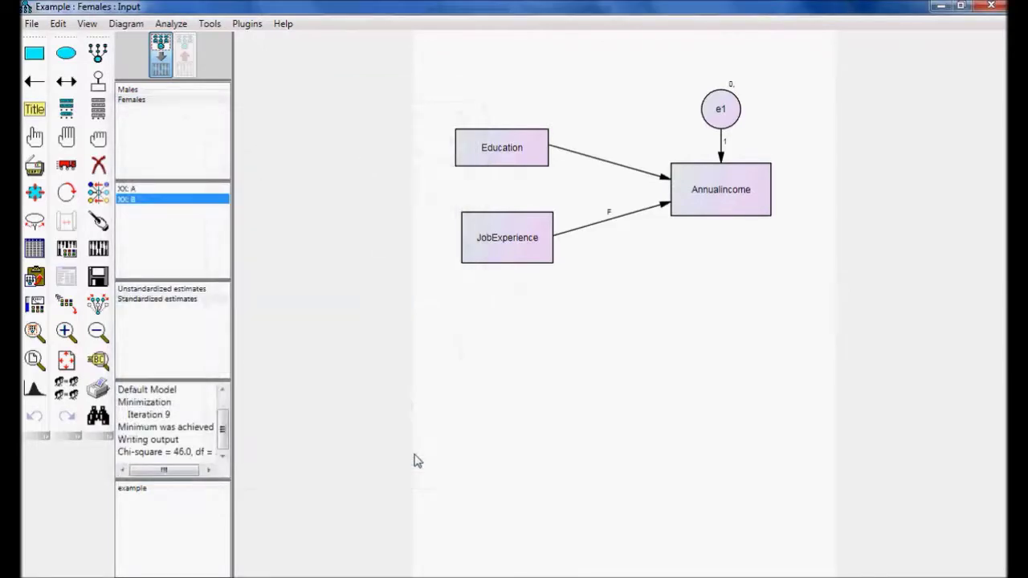
# View models A and B and check the JobExperience to AnnualIncome path label for the Males and Females groups
pyautogui.click(161, 191)
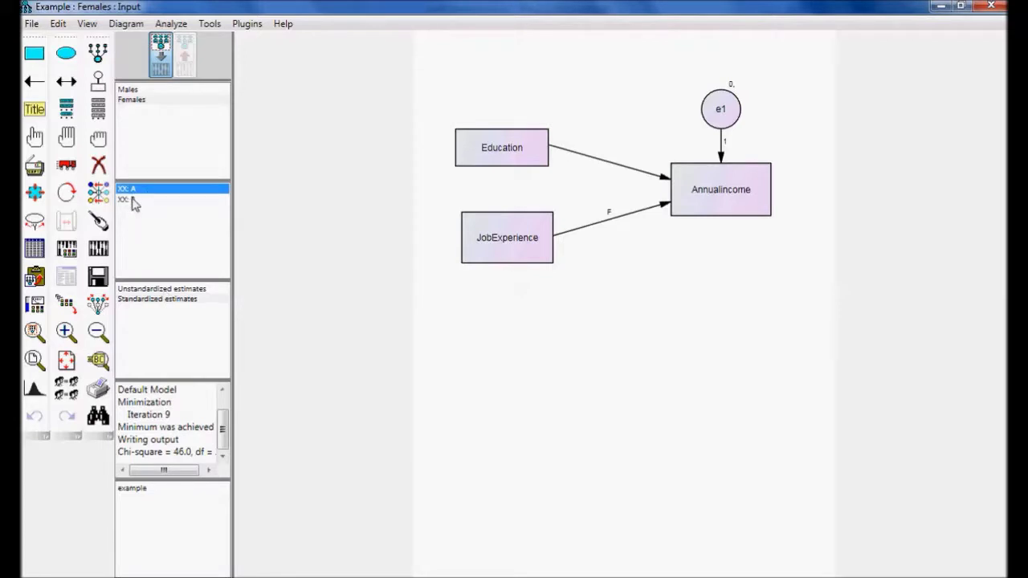
pyautogui.click(133, 201)
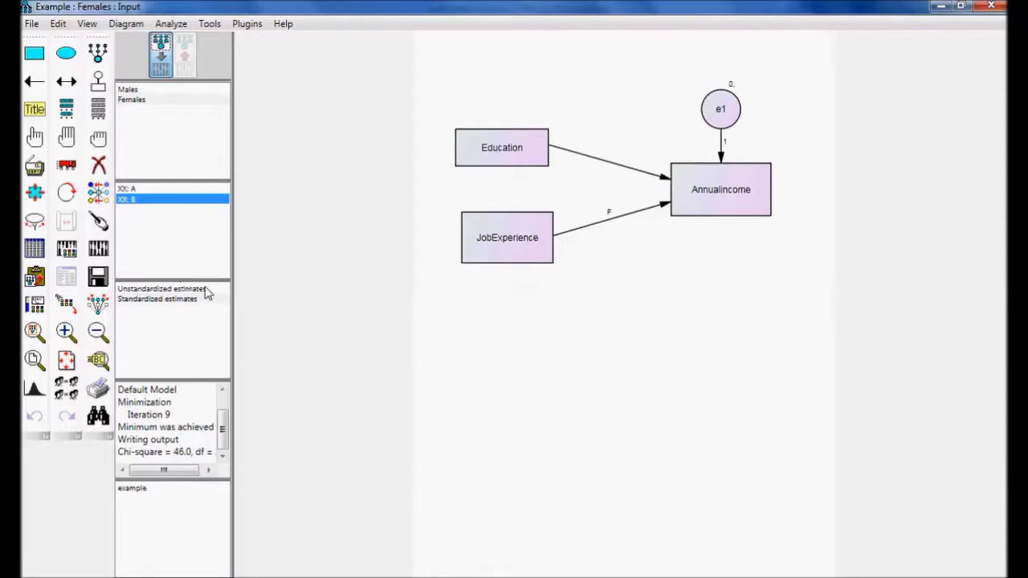
pyautogui.click(139, 90)
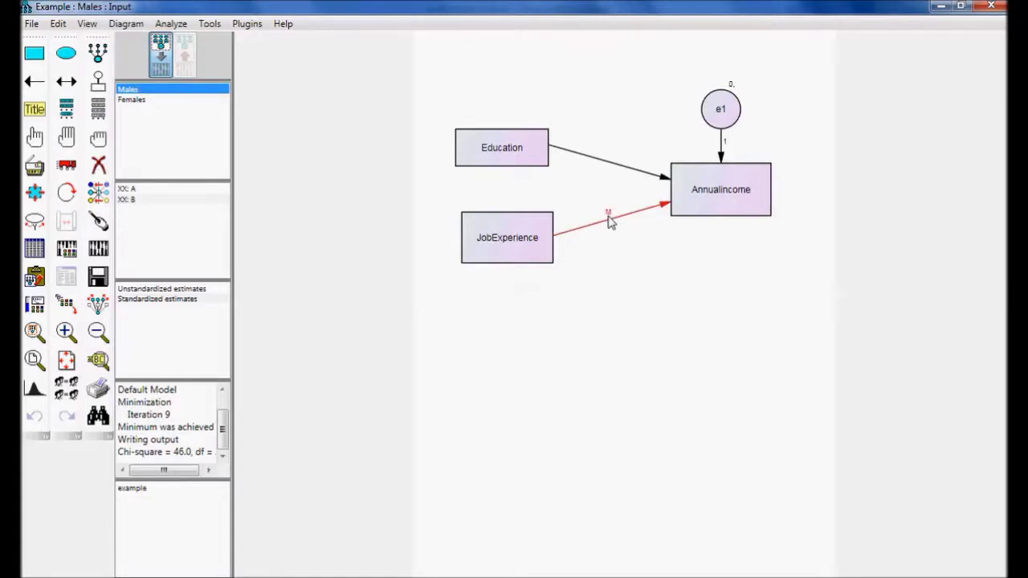
pyautogui.click(138, 100)
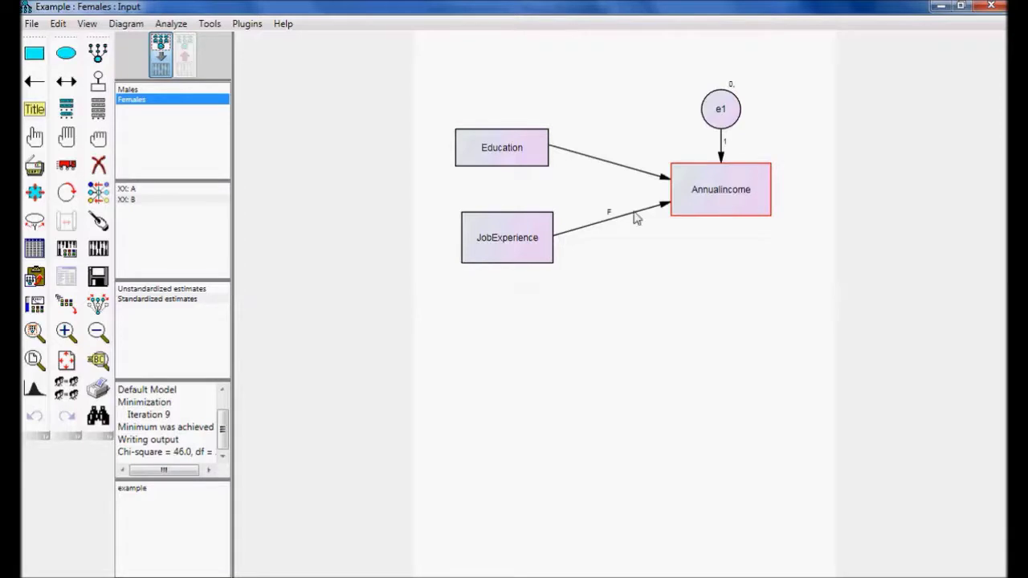
# Constrain the JobExperience path weights to be equal across groups in model A with the parameter constraint F=M
pyautogui.click(155, 189)
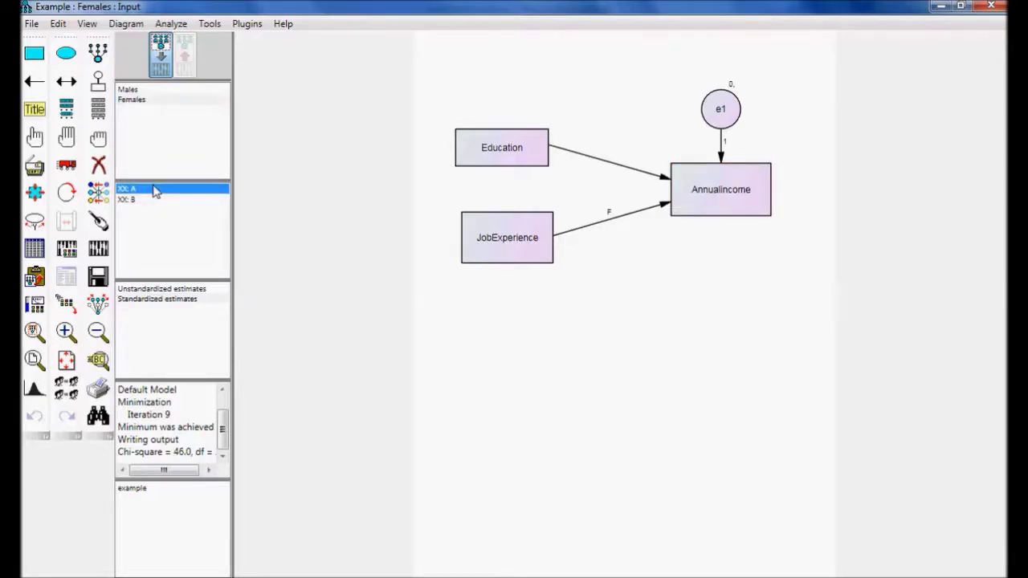
pyautogui.doubleClick(155, 189)
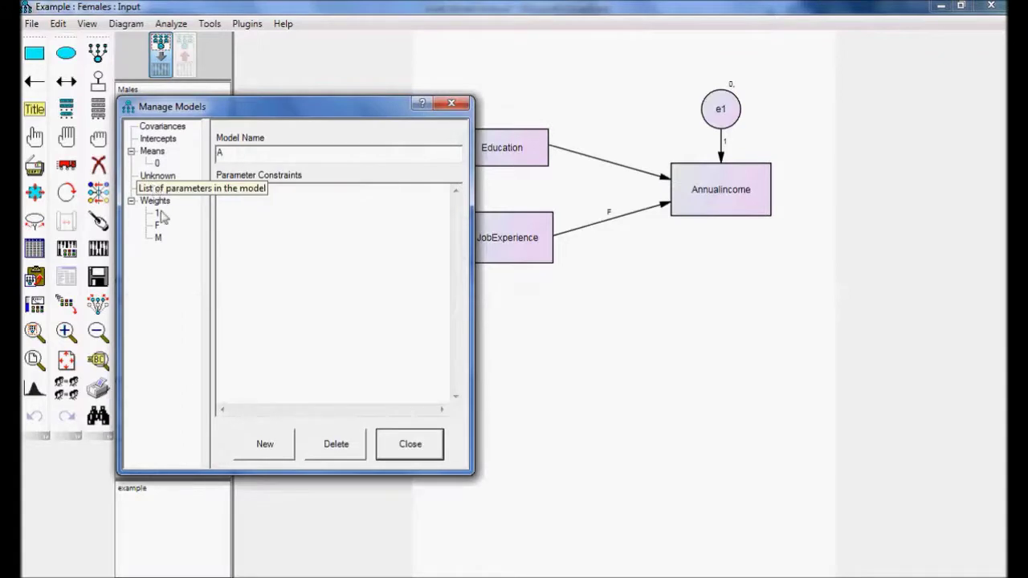
pyautogui.doubleClick(159, 227)
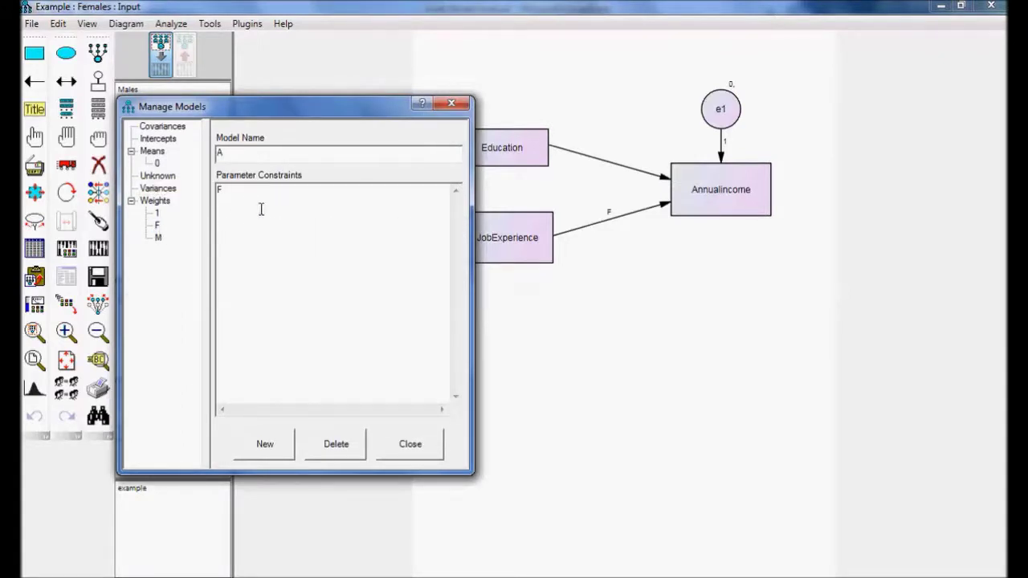
pyautogui.write('=')
pyautogui.doubleClick(159, 239)
pyautogui.moveTo(282, 120); pyautogui.dragTo(180, 129)
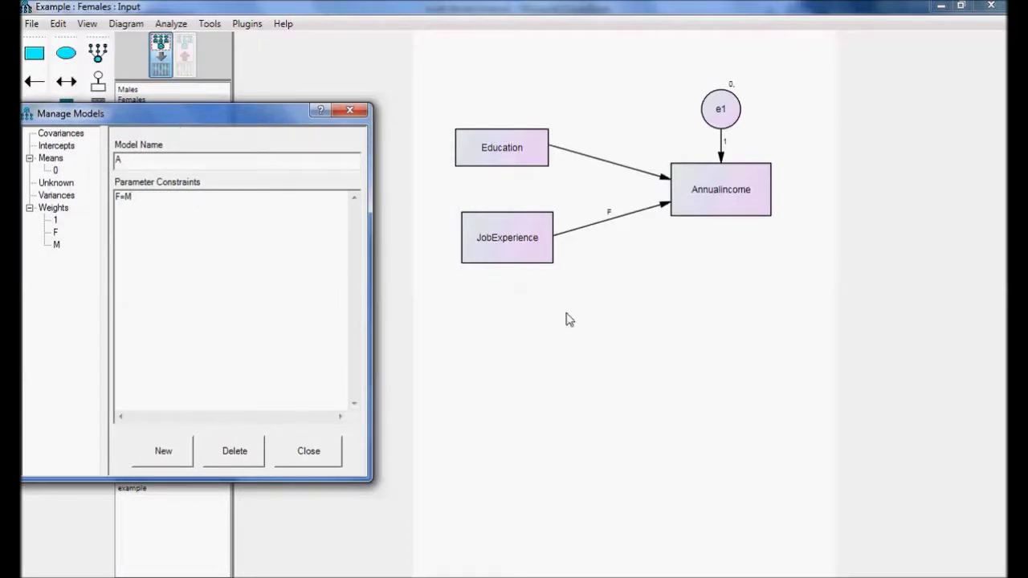
# Check the path labels of both groups and review the parameter constraints of models A and B without altering them
pyautogui.click(123, 91)
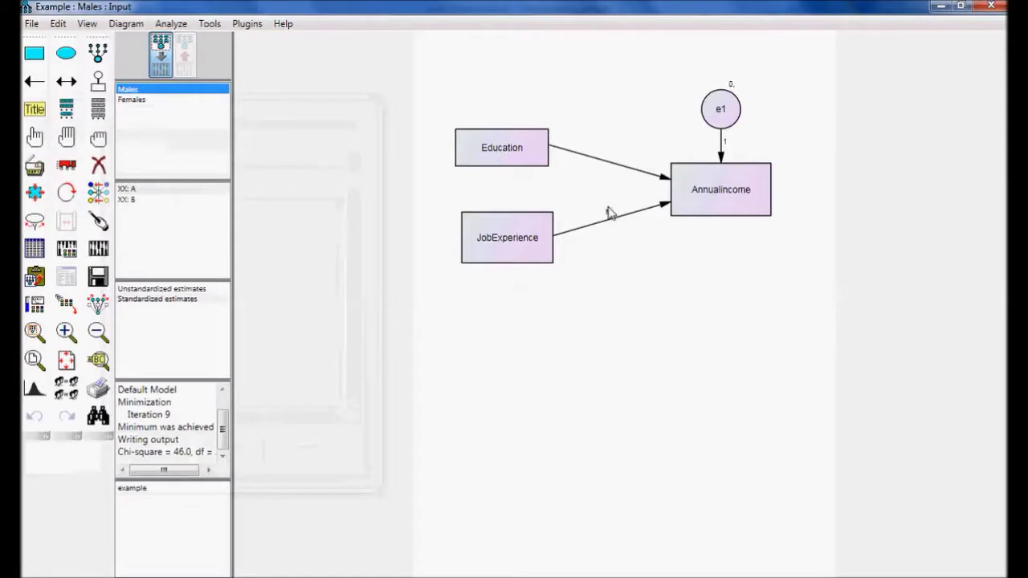
pyautogui.click(133, 102)
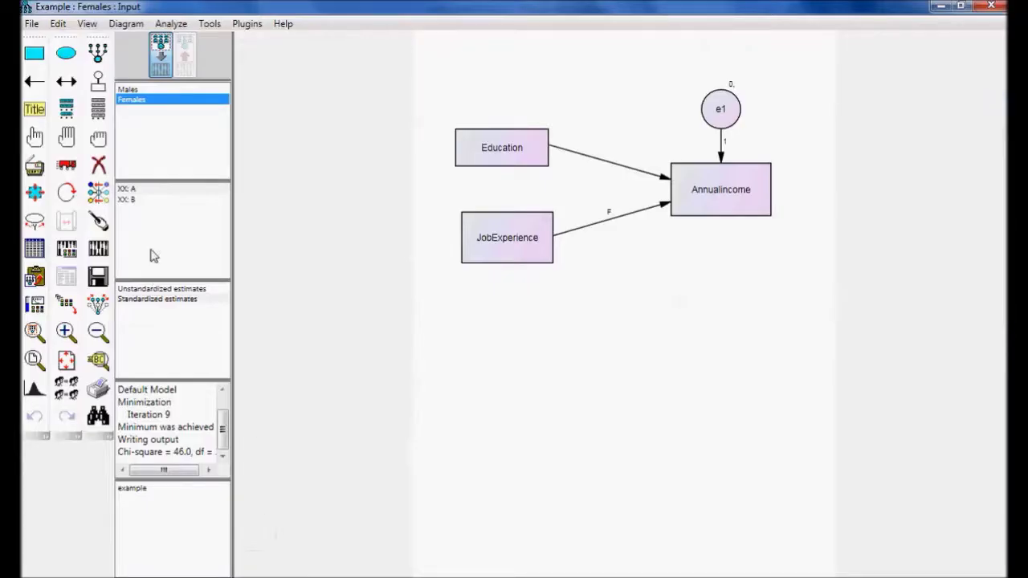
pyautogui.click(163, 193)
pyautogui.doubleClick(163, 193)
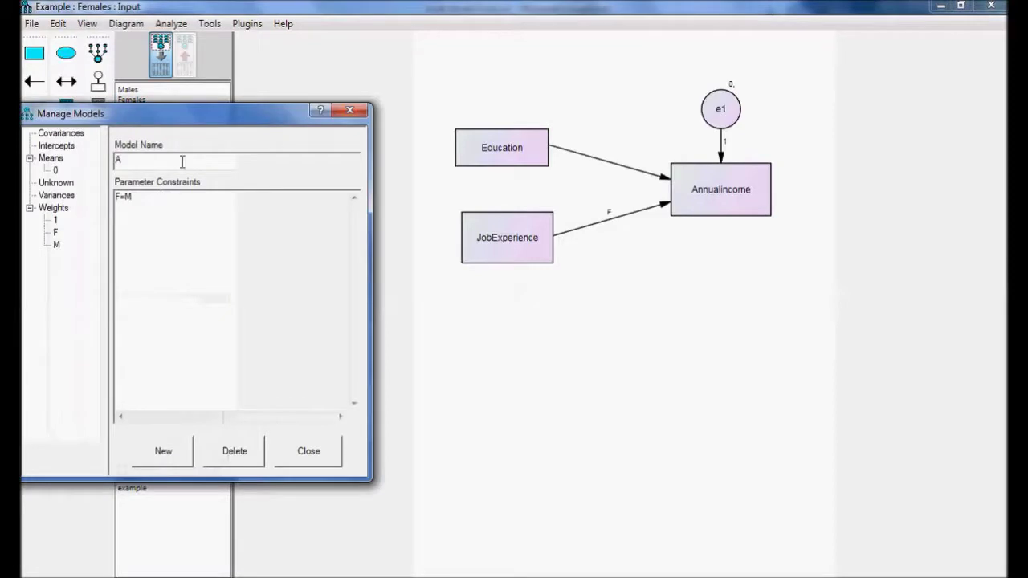
pyautogui.moveTo(245, 119); pyautogui.dragTo(393, 127)
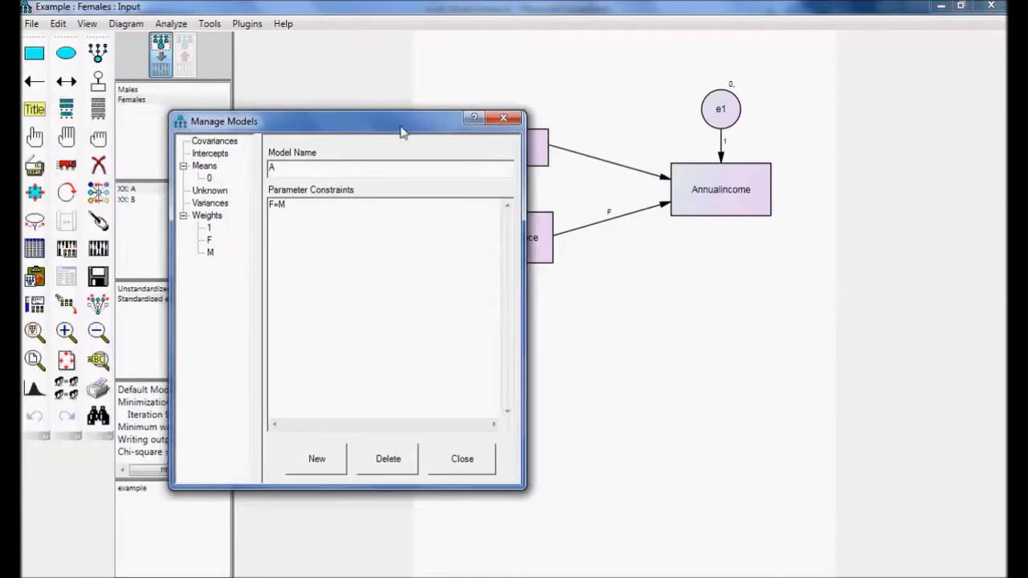
pyautogui.click(503, 119)
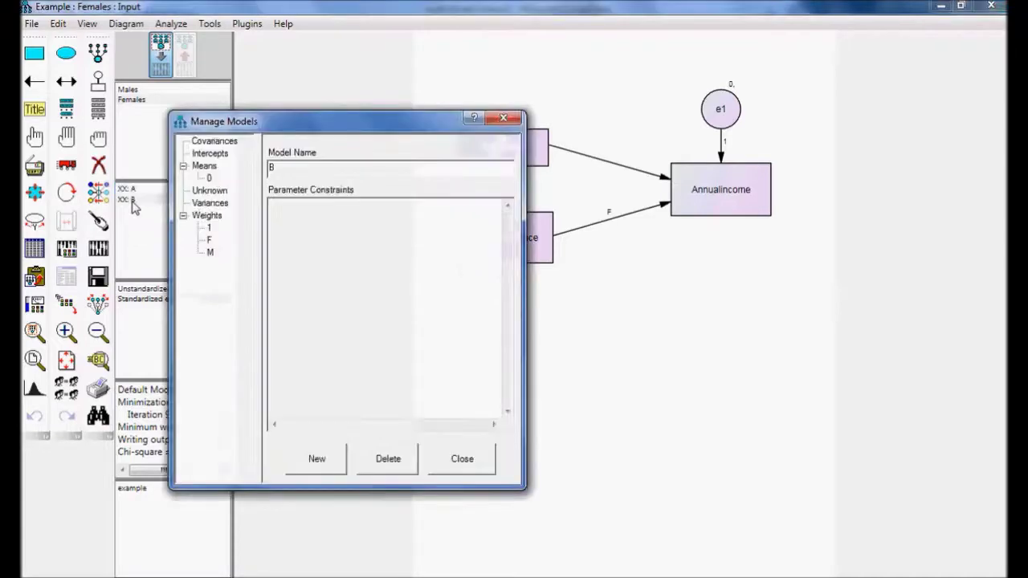
pyautogui.click(318, 230)
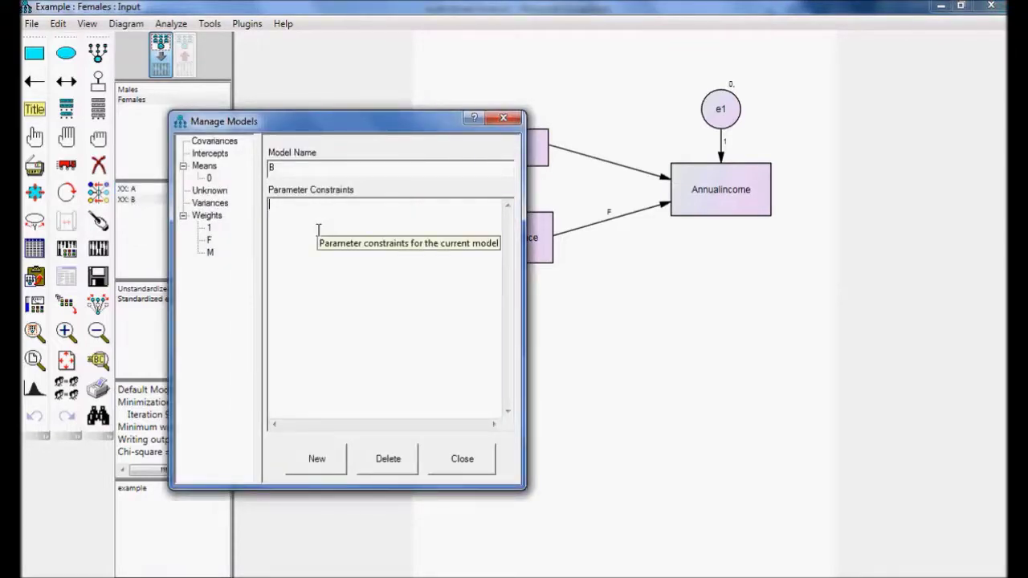
pyautogui.click(504, 119)
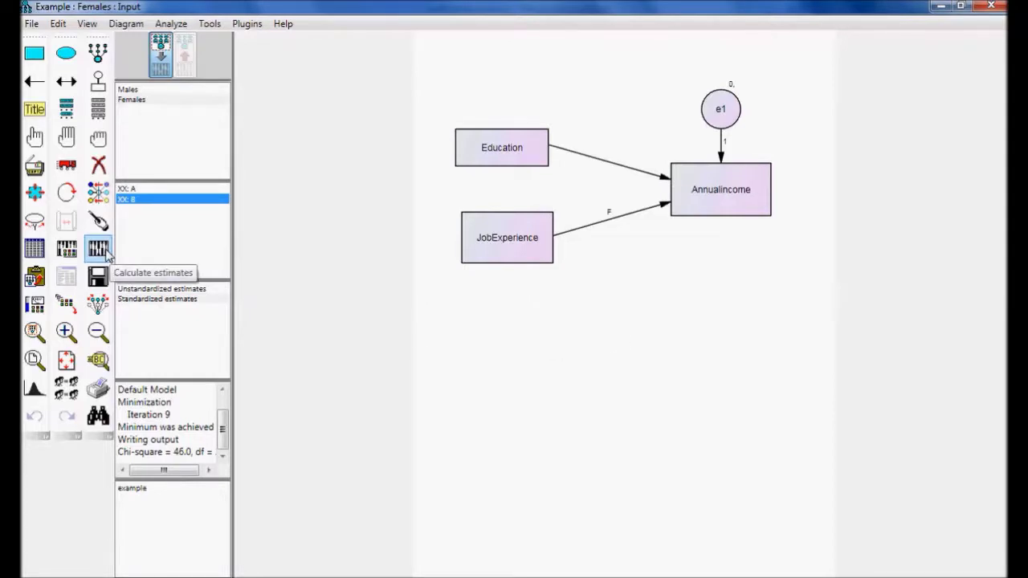
# Calculate the estimates for both models, proceeding despite the warnings, and display the output path diagram
pyautogui.click(105, 253)
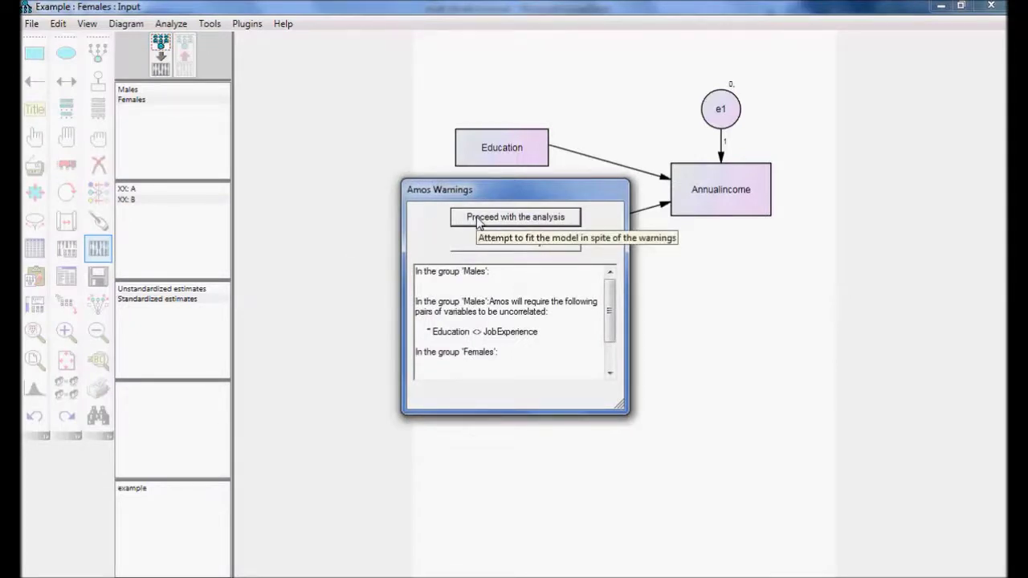
pyautogui.click(515, 217)
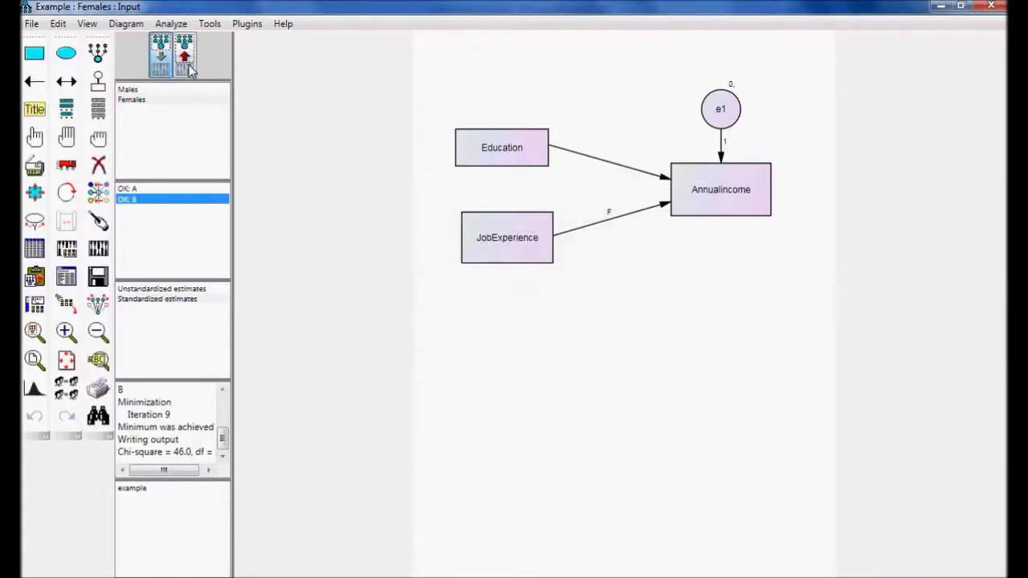
pyautogui.click(189, 71)
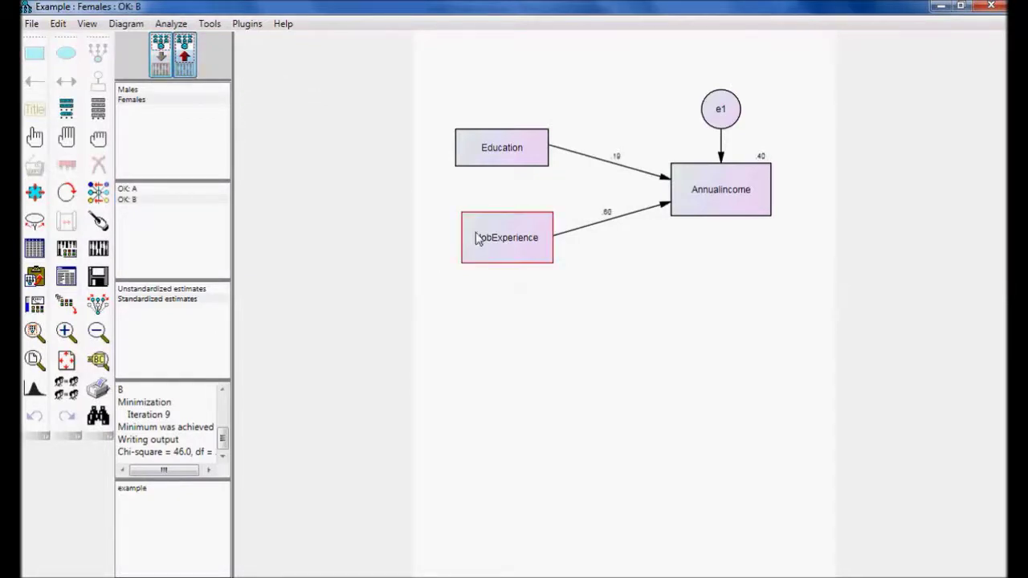
# Compare the standardized estimates between Males and Females for model B and between models A and B for Females
pyautogui.click(150, 90)
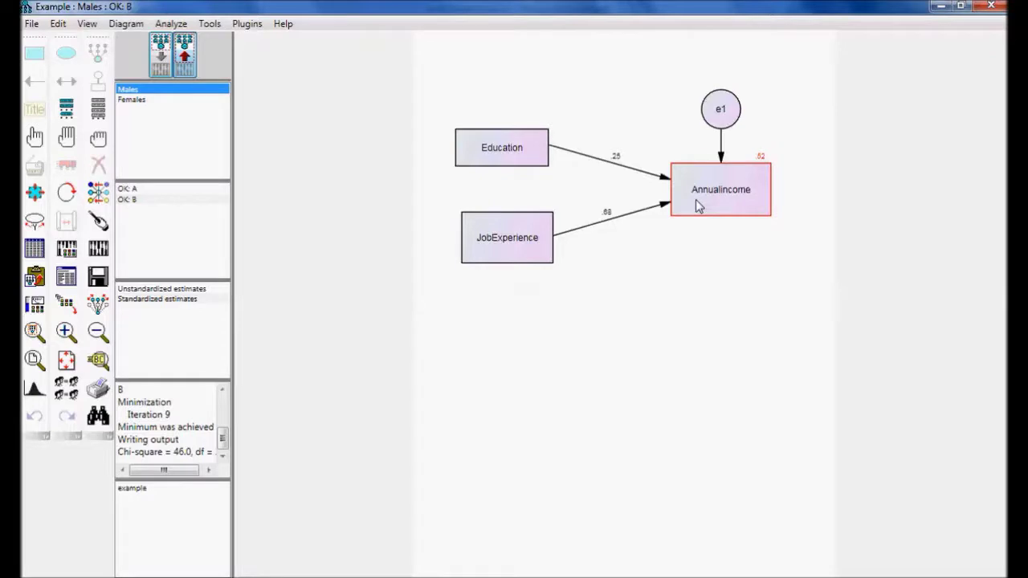
pyautogui.click(139, 104)
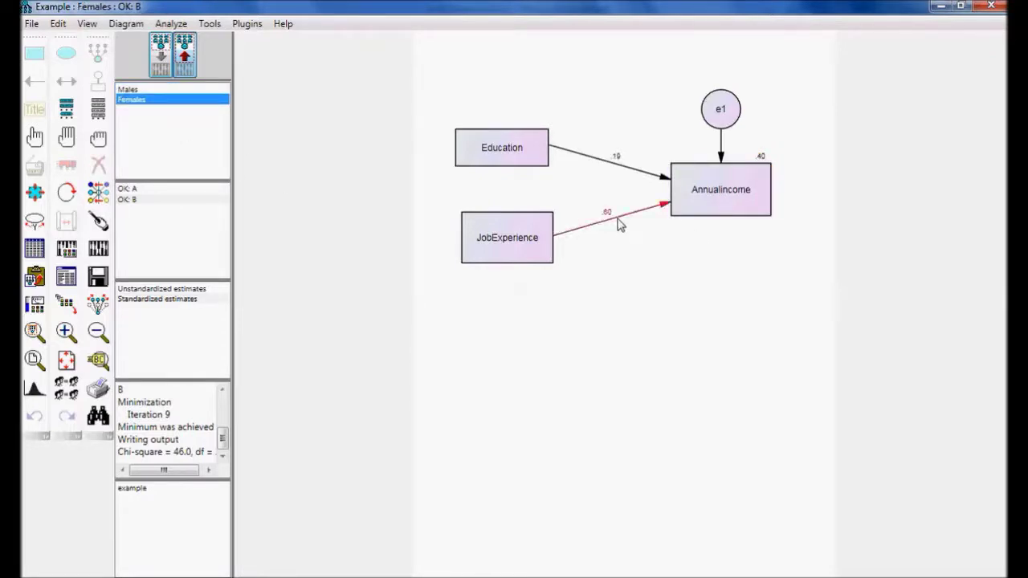
pyautogui.click(159, 191)
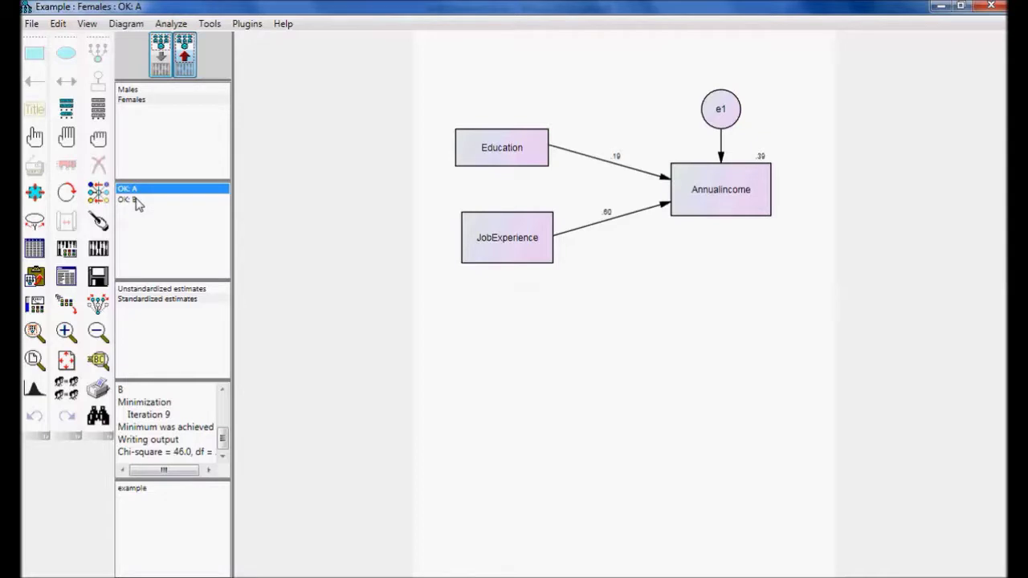
pyautogui.click(136, 200)
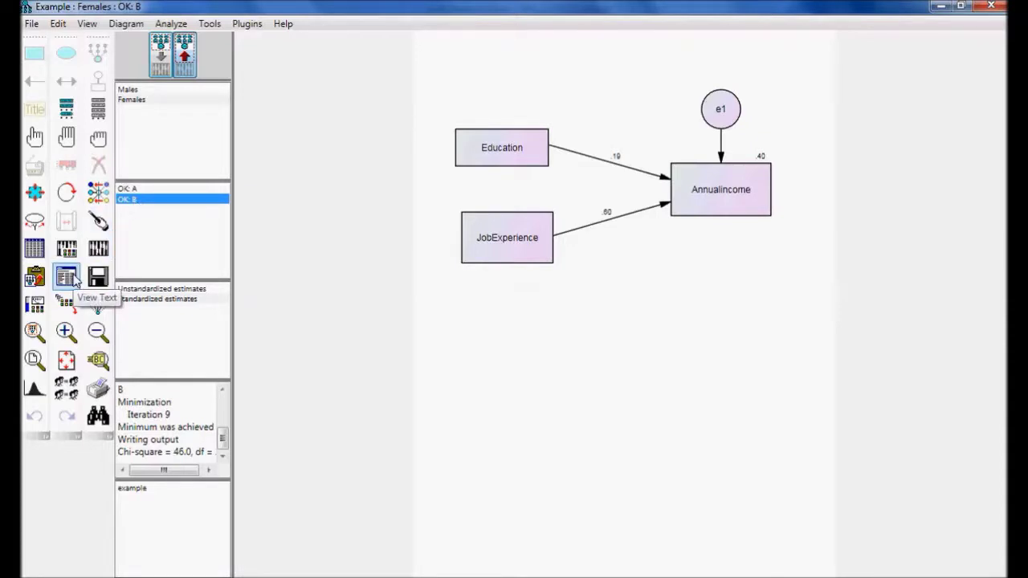
# Open the text output and examine the P value in the nested model comparison of A against B
pyautogui.click(73, 278)
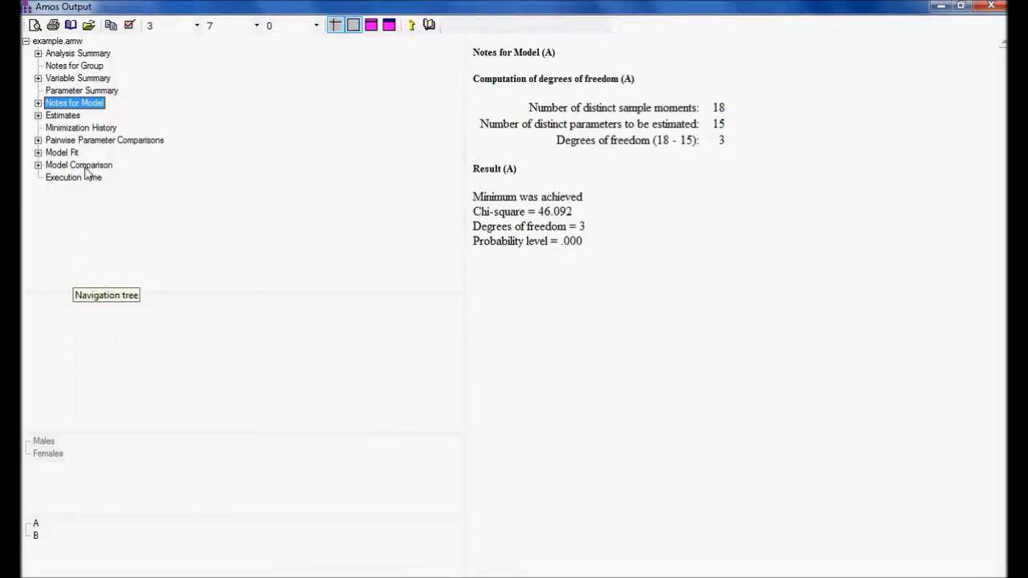
pyautogui.click(86, 168)
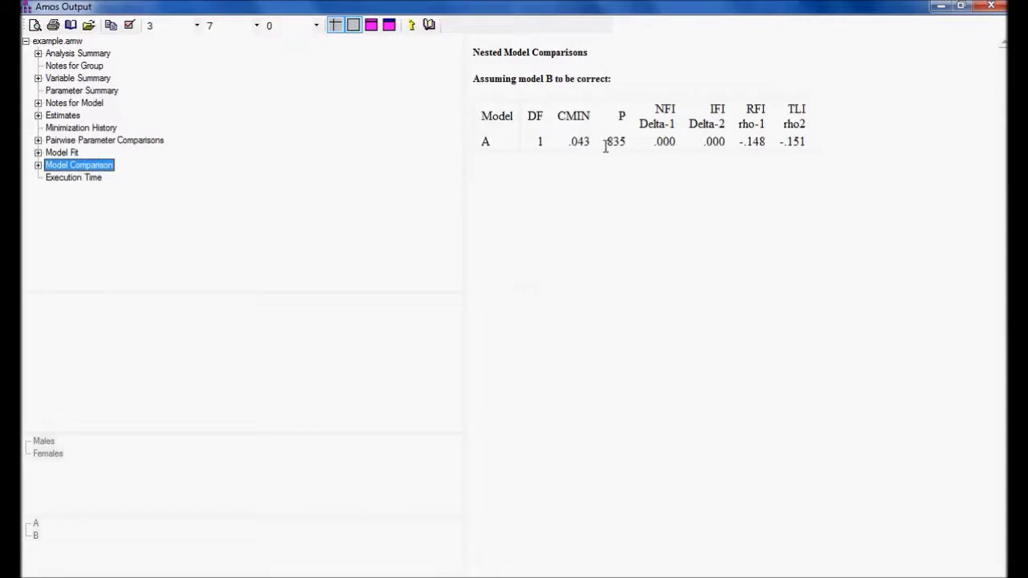
pyautogui.moveTo(621, 116); pyautogui.dragTo(625, 183)
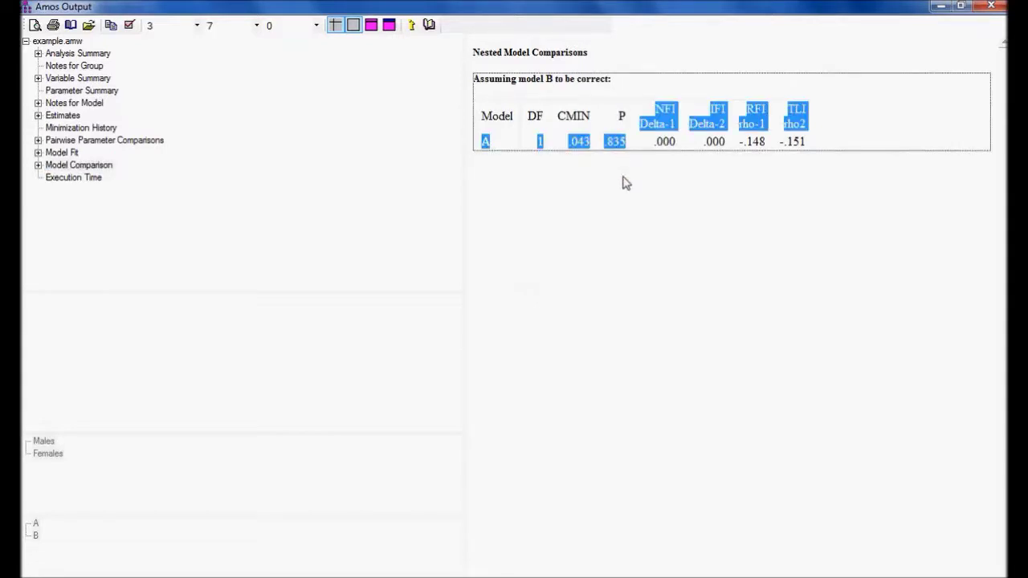
pyautogui.click(625, 183)
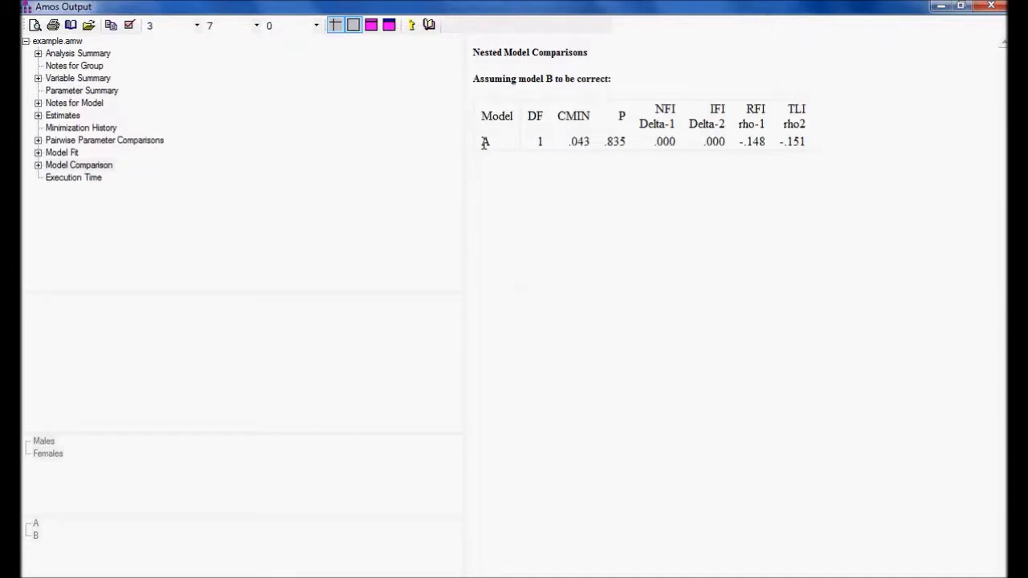
# Return to the path diagram to compare the Females estimates of models A and B, and reopen the model comparison output
pyautogui.hotkey('alt', 'Tab')
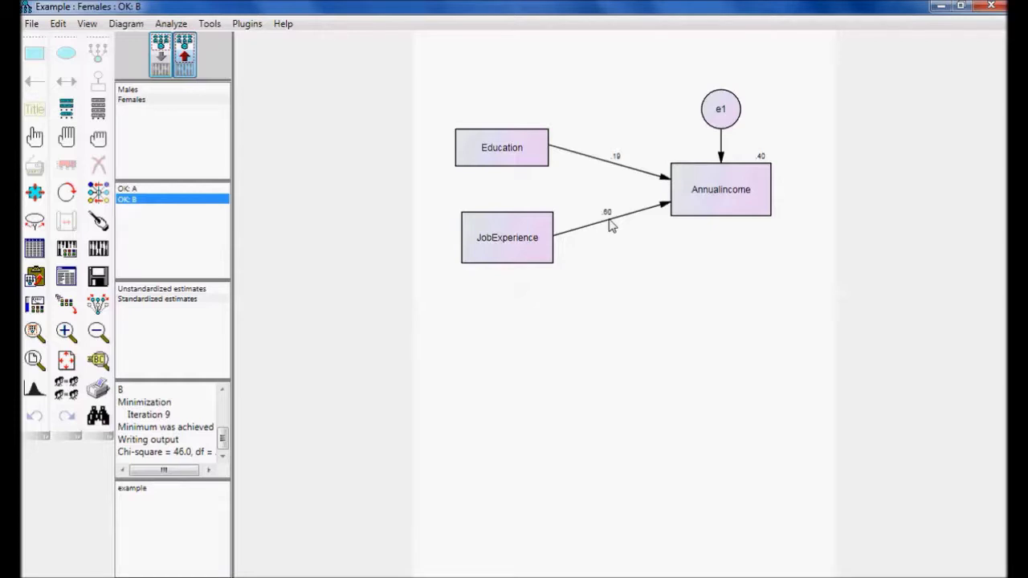
pyautogui.click(166, 191)
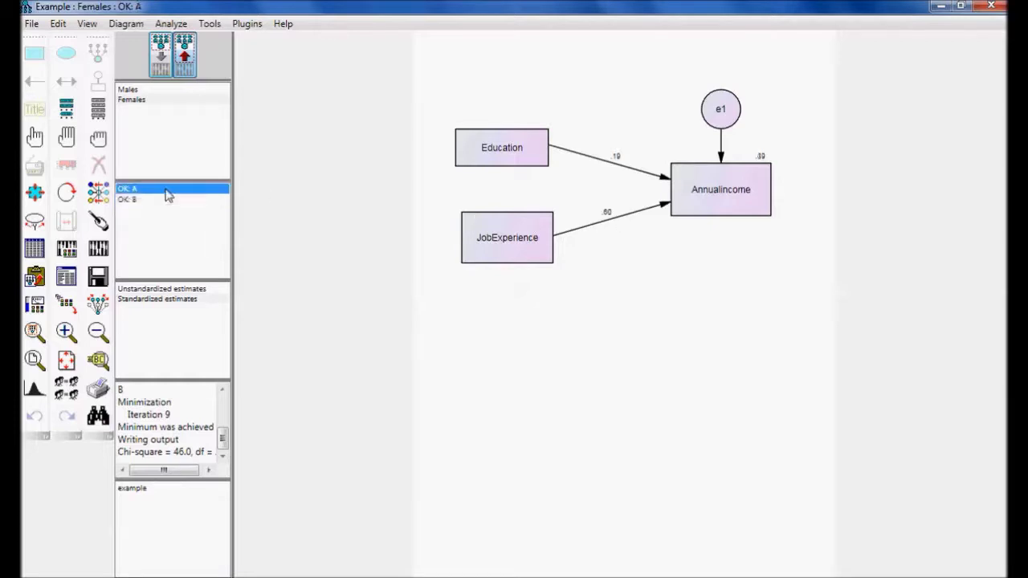
pyautogui.click(157, 201)
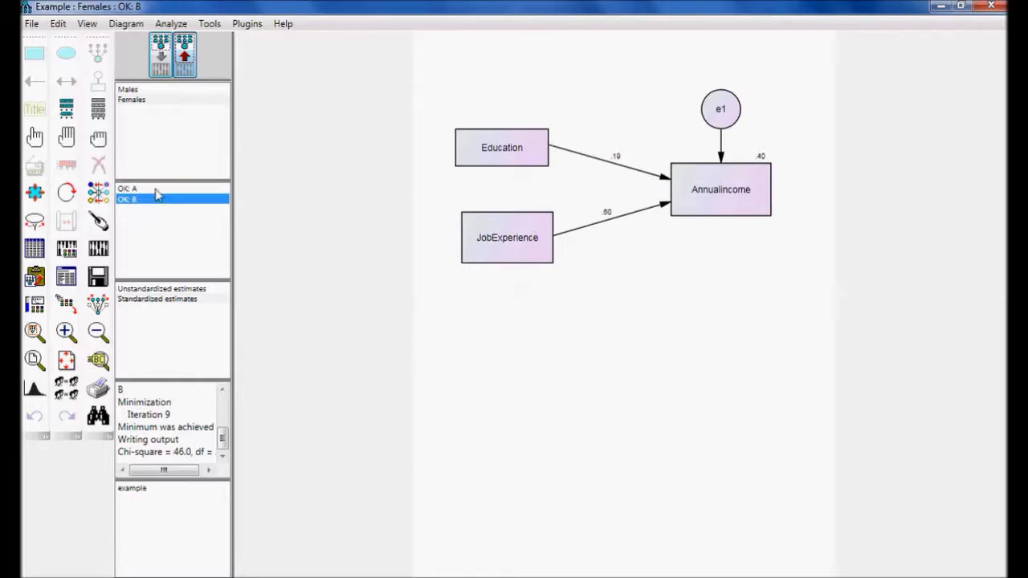
pyautogui.click(157, 192)
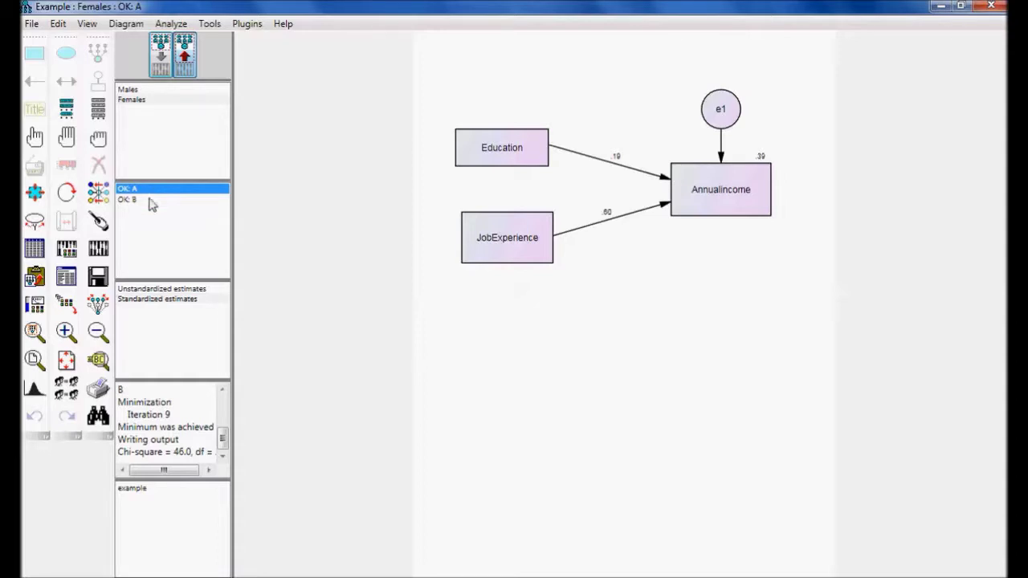
pyautogui.click(145, 201)
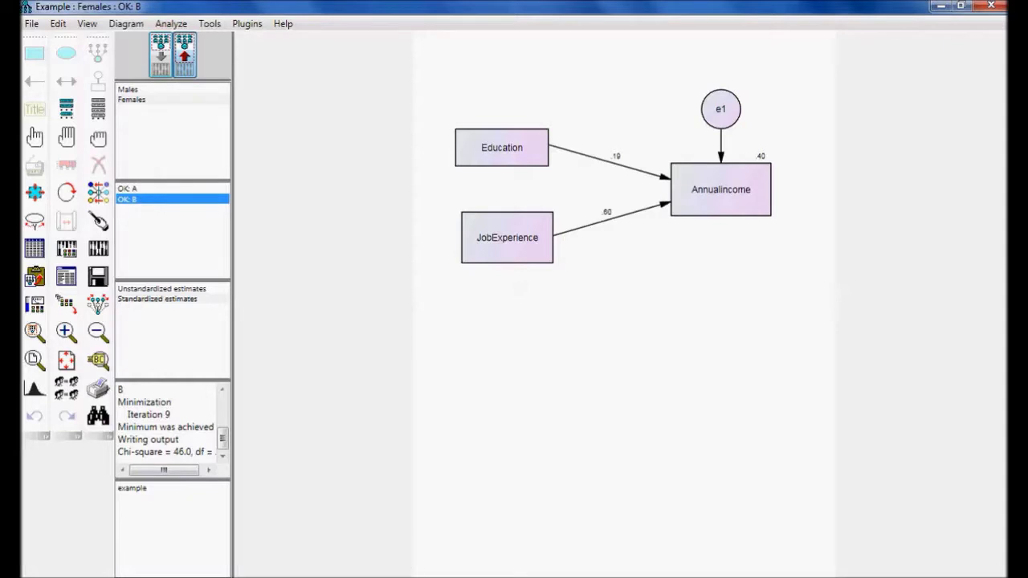
pyautogui.press('F10')
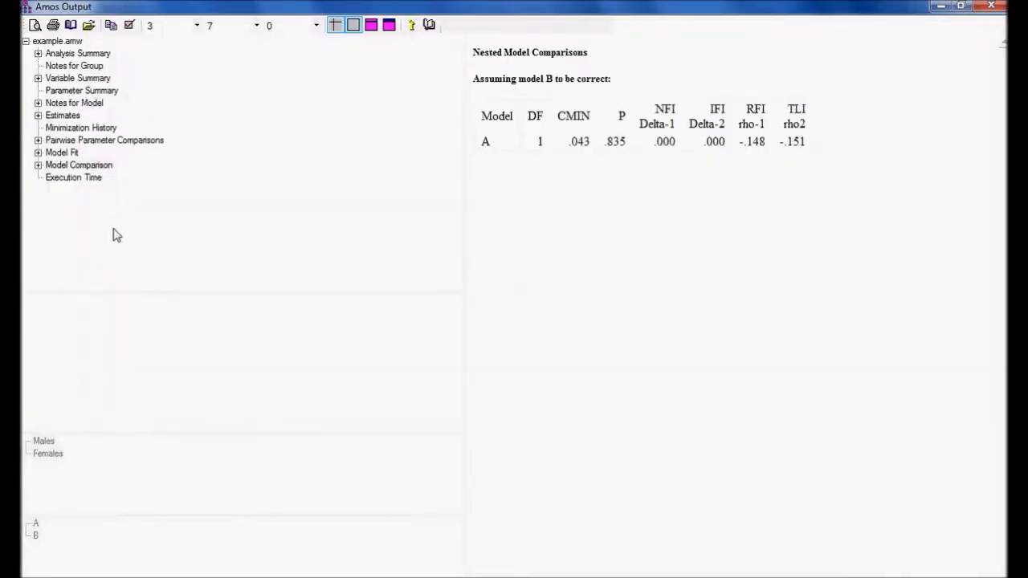
pyautogui.click(67, 167)
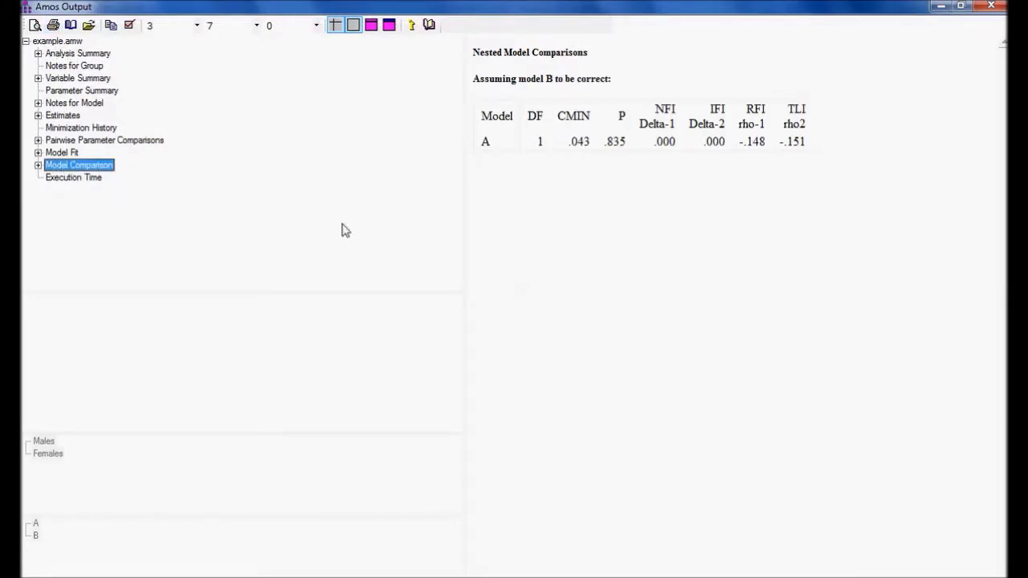